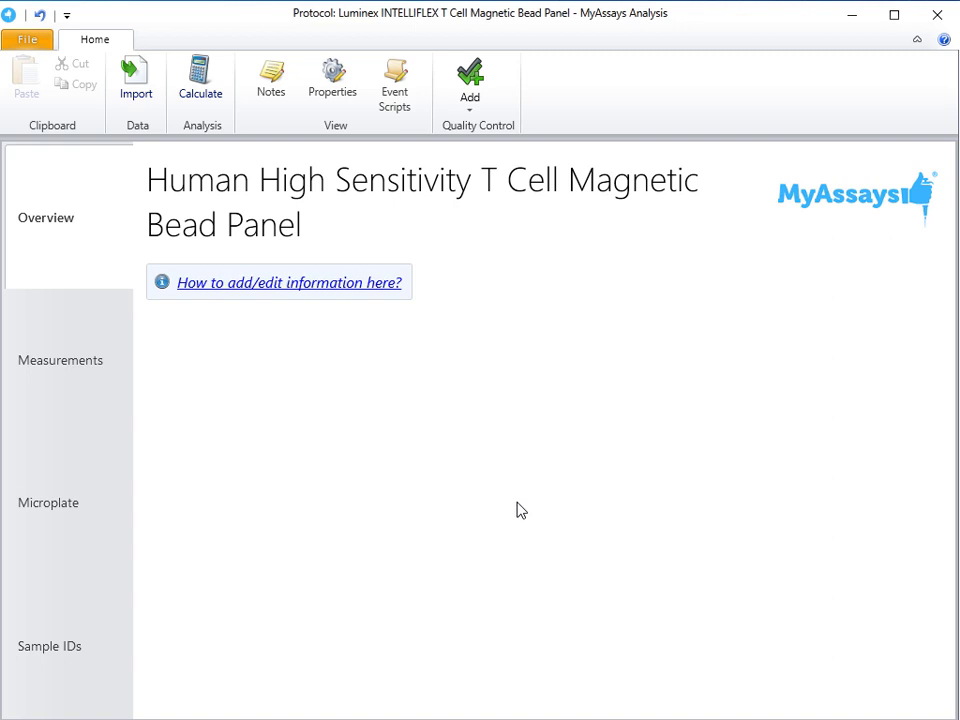
Switch to Excel to view the exported INTELLIFLEX plate 1 CSV file and close the workbook.
key("alt+Tab")
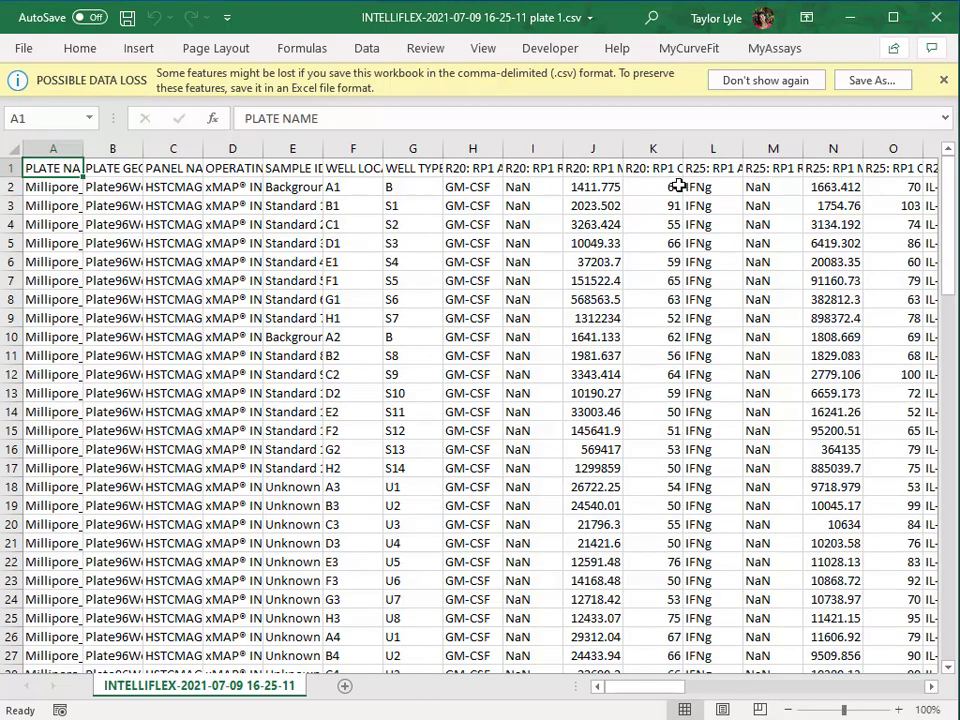
left_click(937, 18)
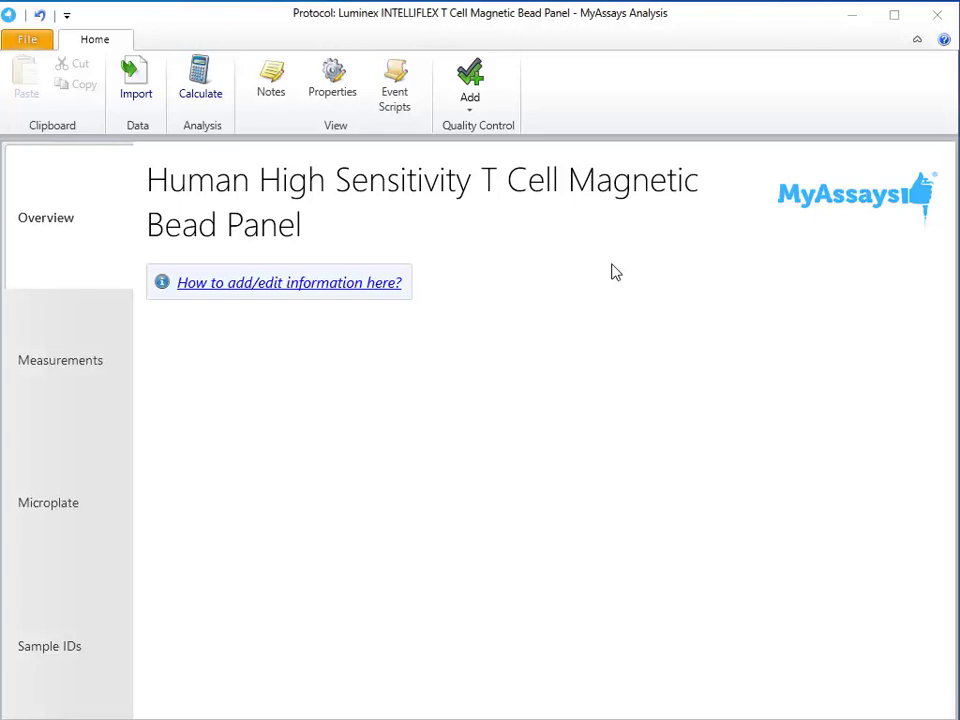
left_click(133, 93)
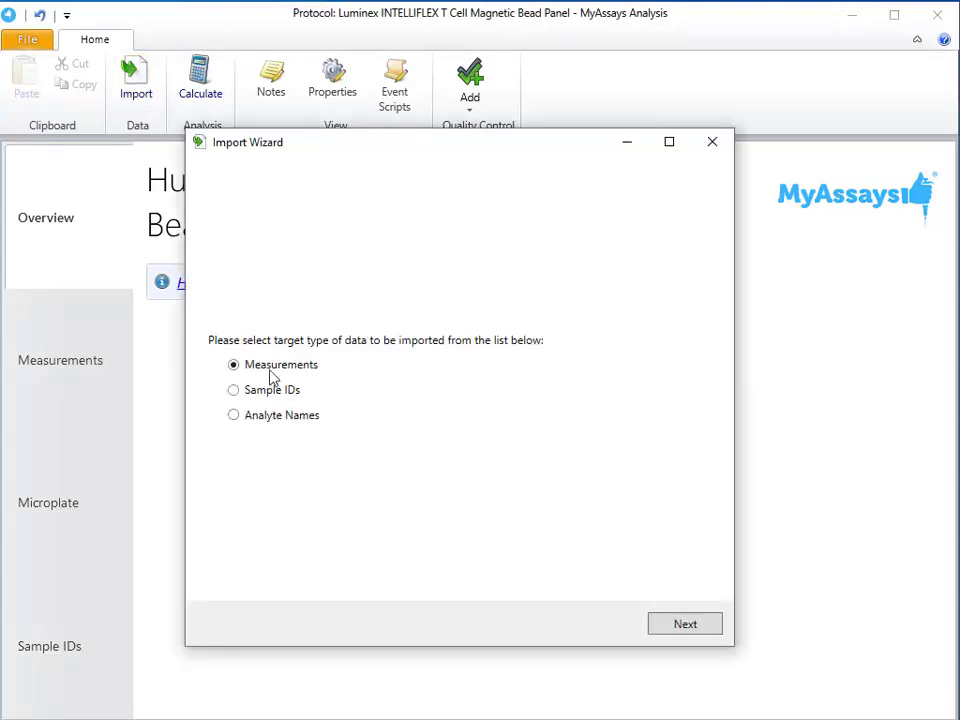
left_click(688, 628)
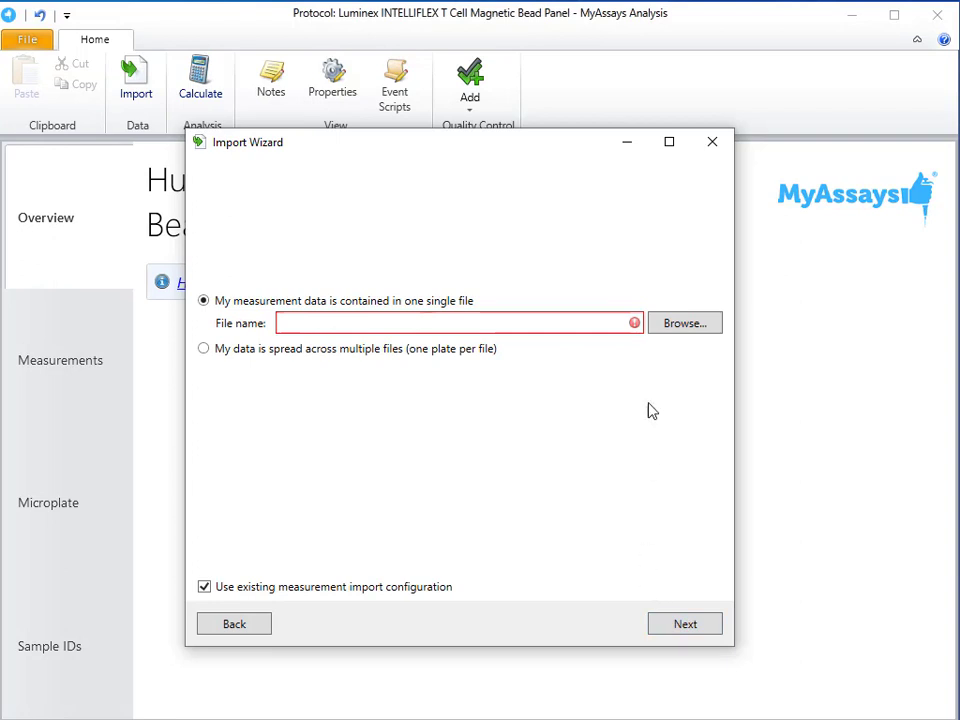
left_click(688, 330)
left_click(445, 296)
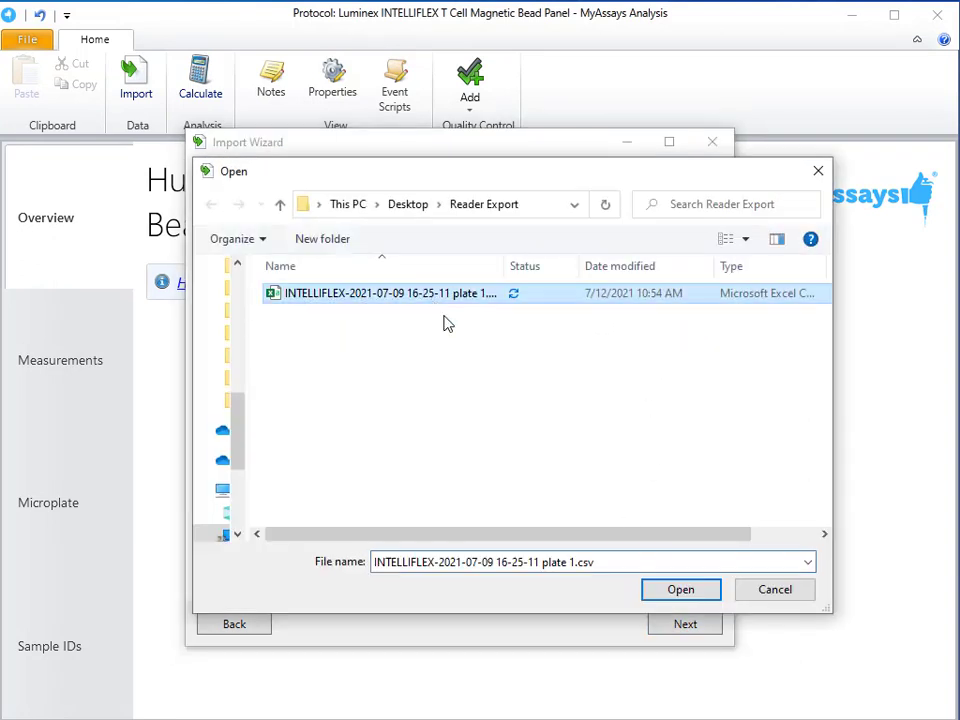
left_click(660, 592)
left_click(678, 627)
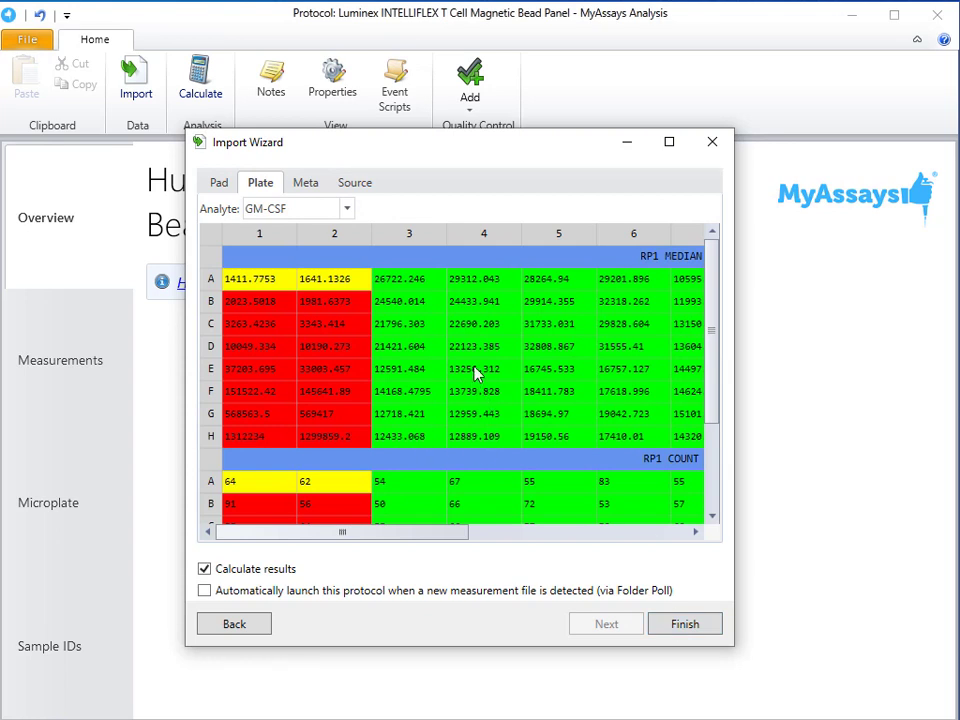
Check the plate data for GM-CSF, IL-1b and IL-7 plus the file metadata, and finish the import with result calculation.
scroll(476, 336, "down", 2)
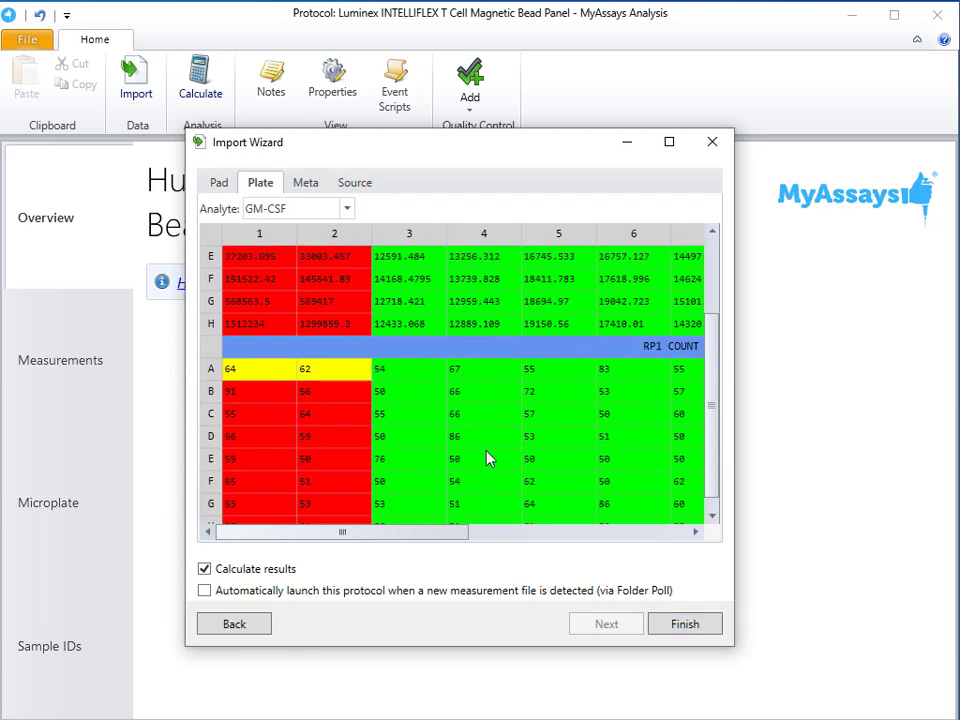
scroll(490, 457, "up", 2)
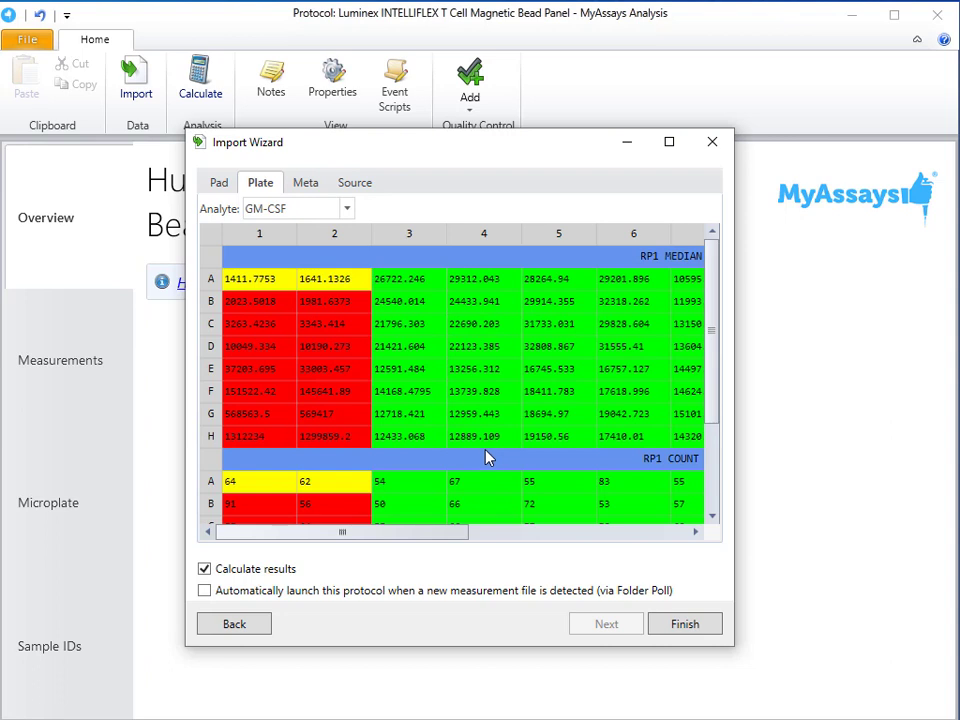
left_click(322, 210)
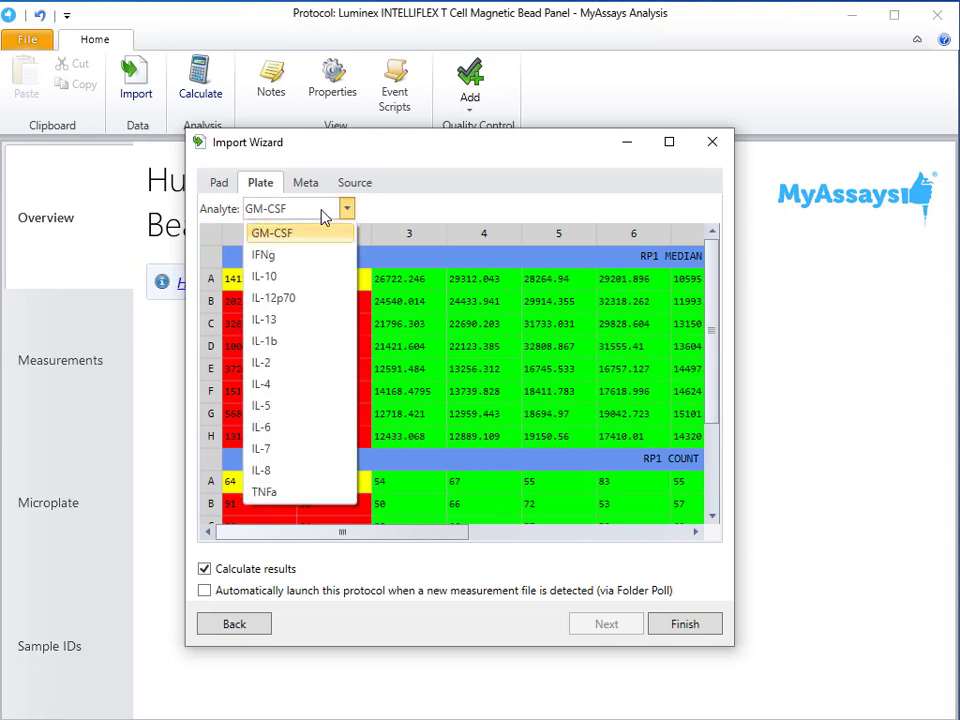
left_click(323, 350)
left_click(328, 212)
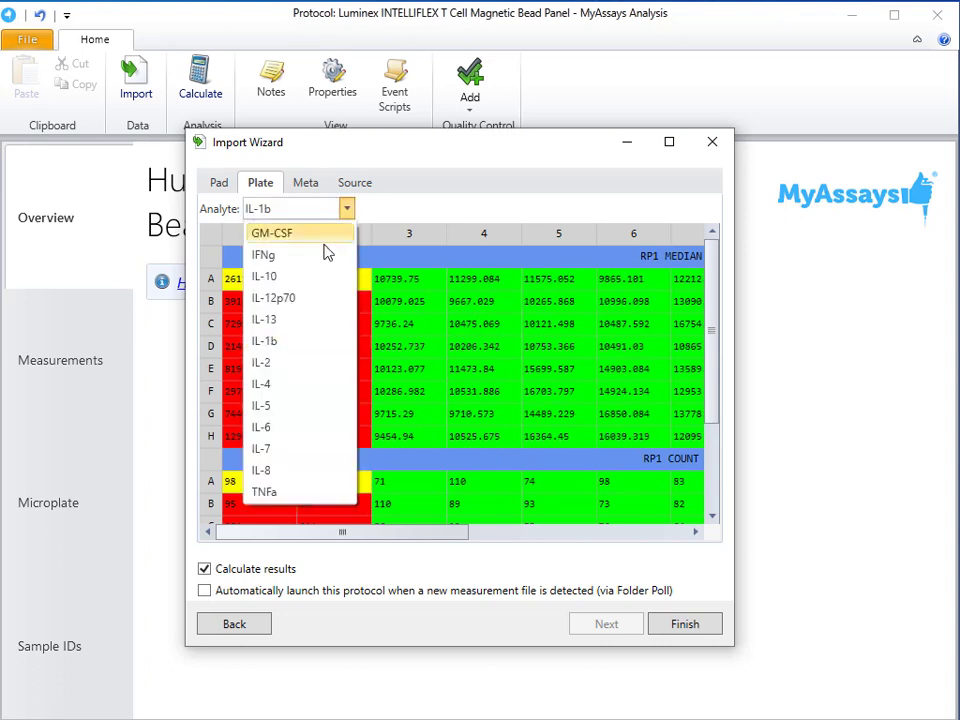
left_click(333, 447)
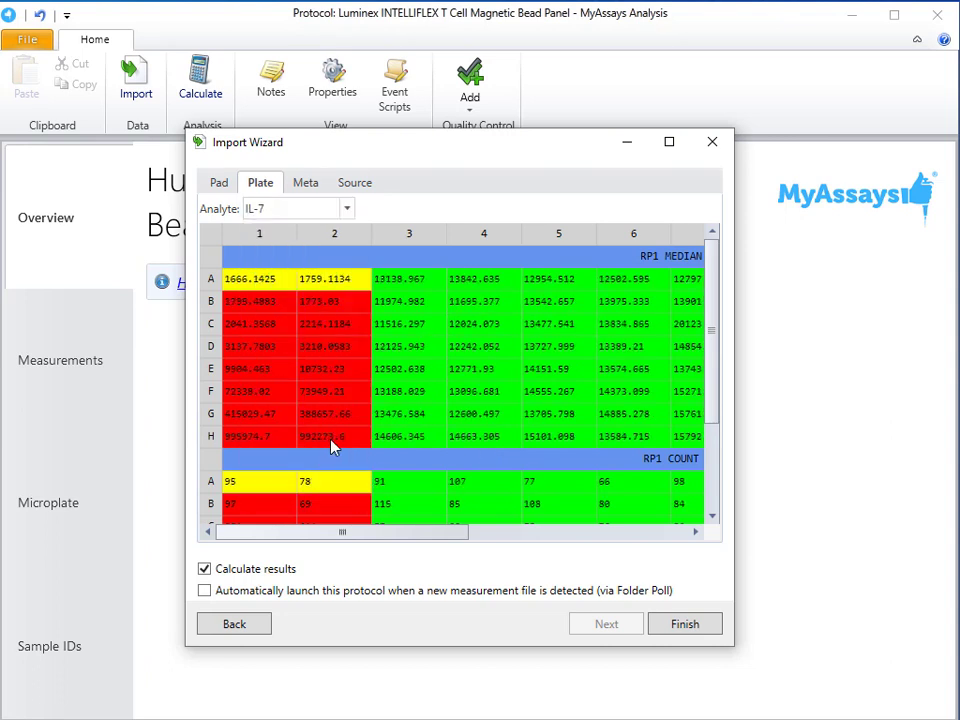
left_click(306, 186)
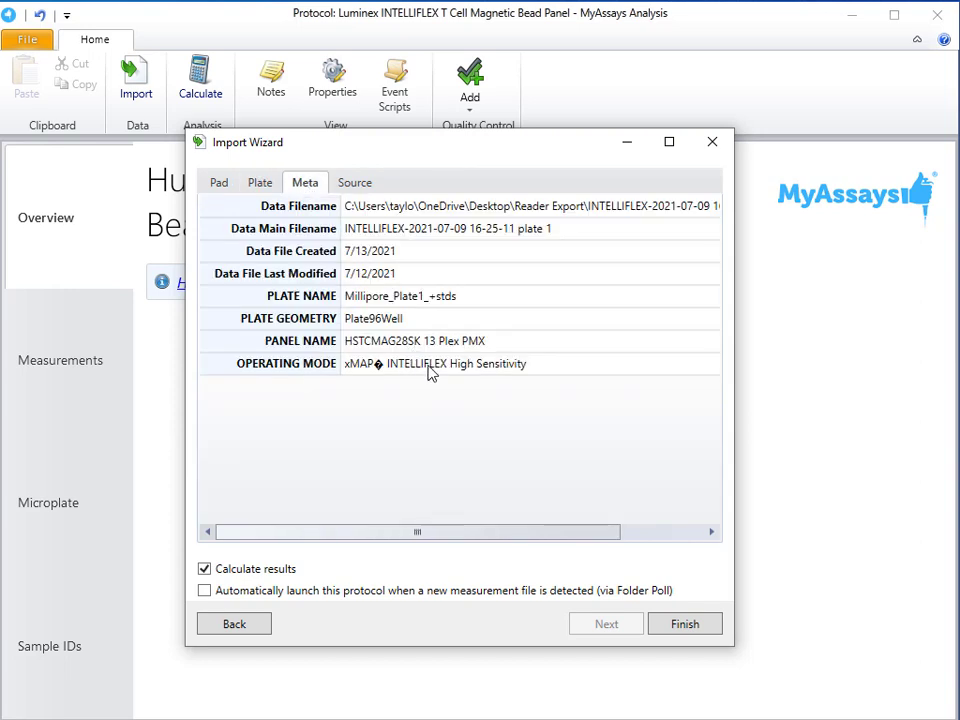
left_click(262, 183)
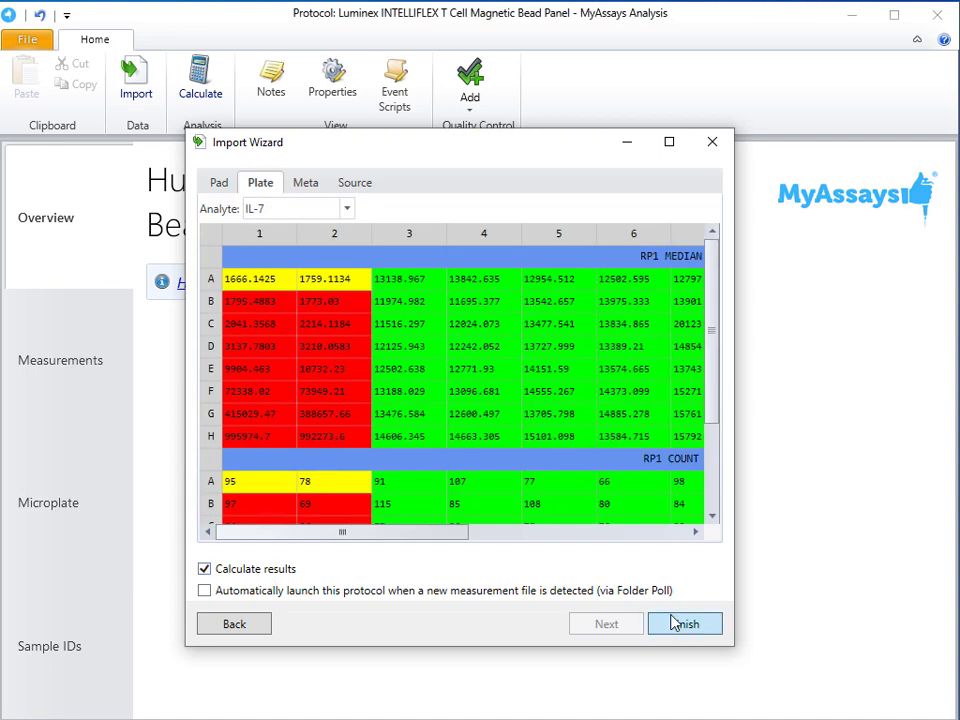
left_click(684, 623)
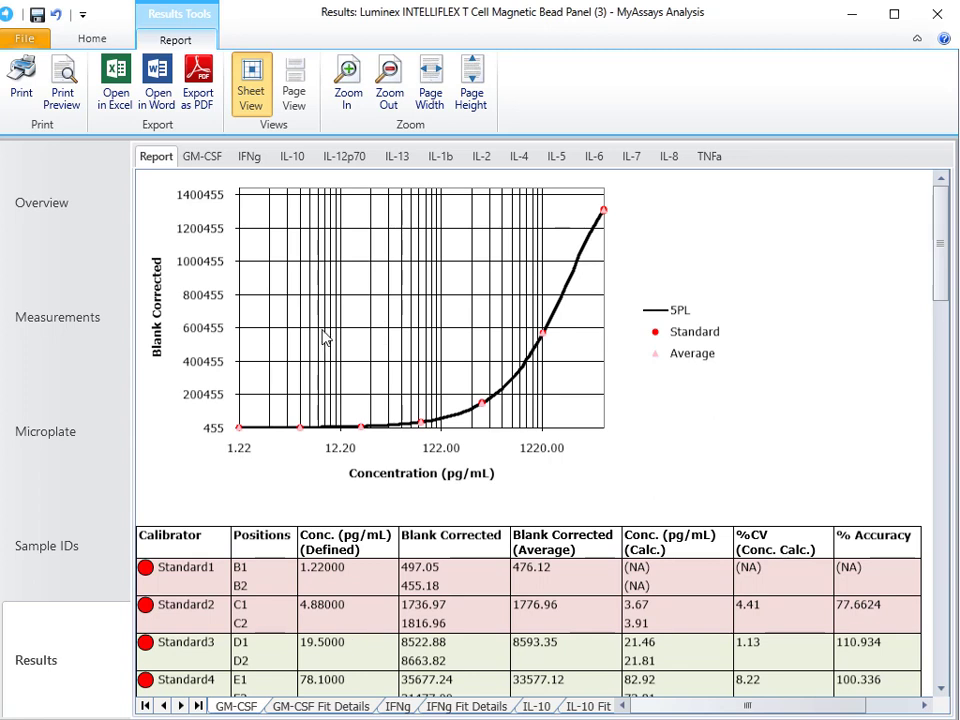
Examine the report's curves, calibrator and sample tables and fit details for GM-CSF and IFNg, plus the IL-10 sheet.
scroll(326, 330, "down", 4)
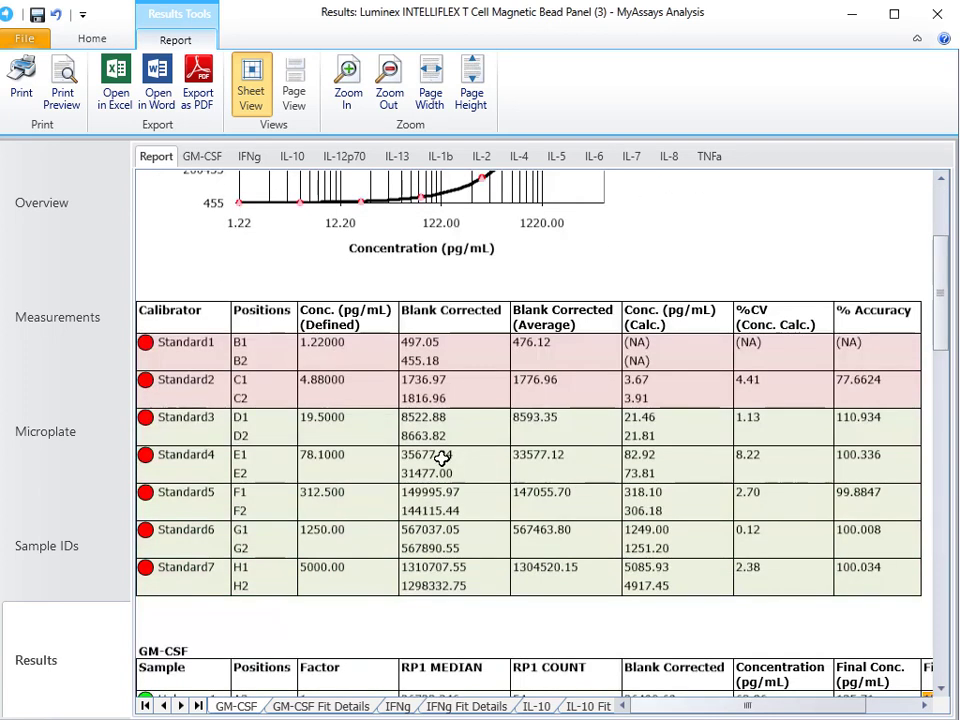
scroll(443, 450, "down", 7)
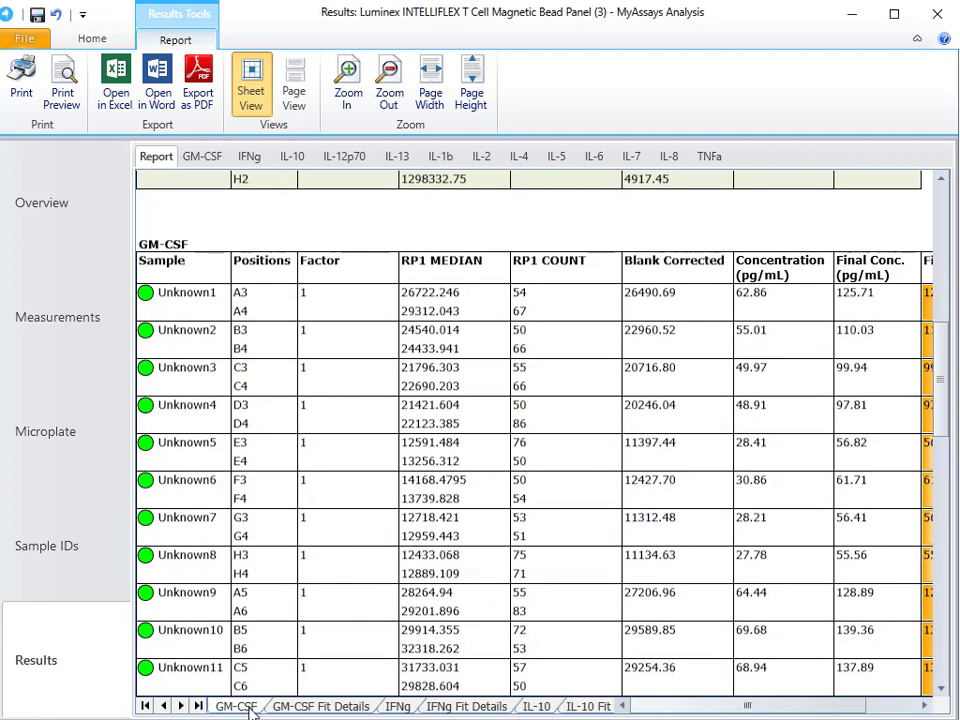
left_click(321, 706)
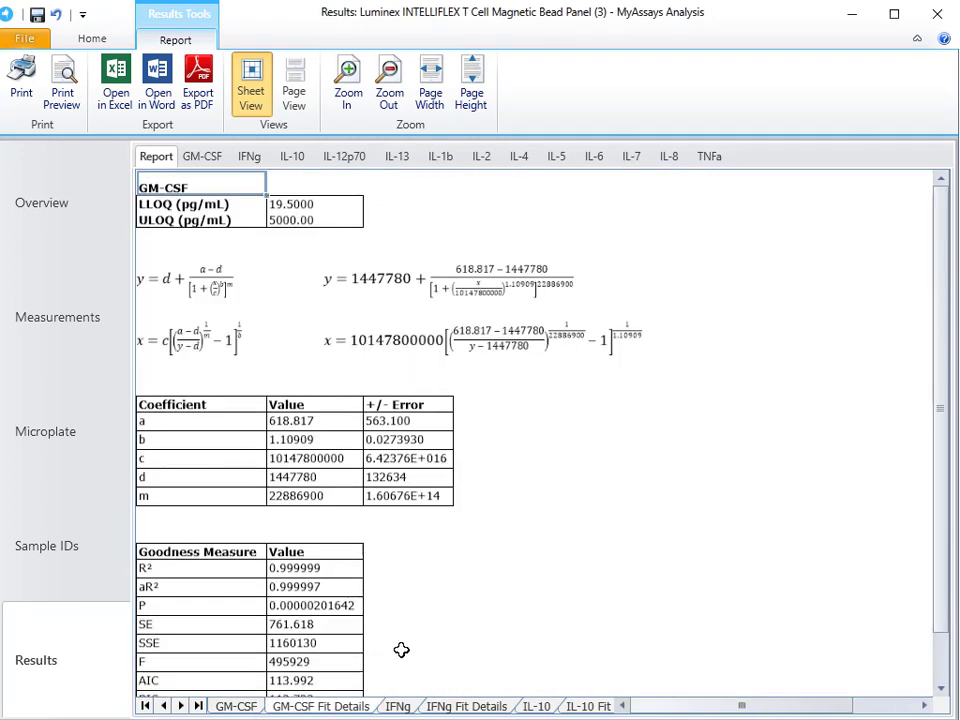
left_click(405, 708)
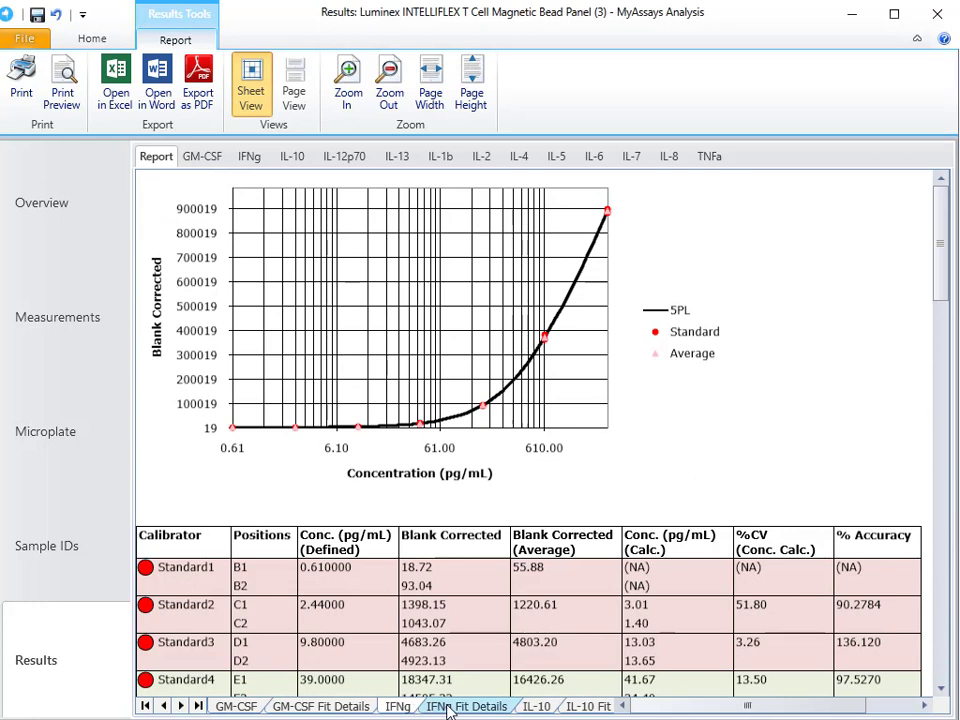
left_click(455, 706)
left_click(537, 706)
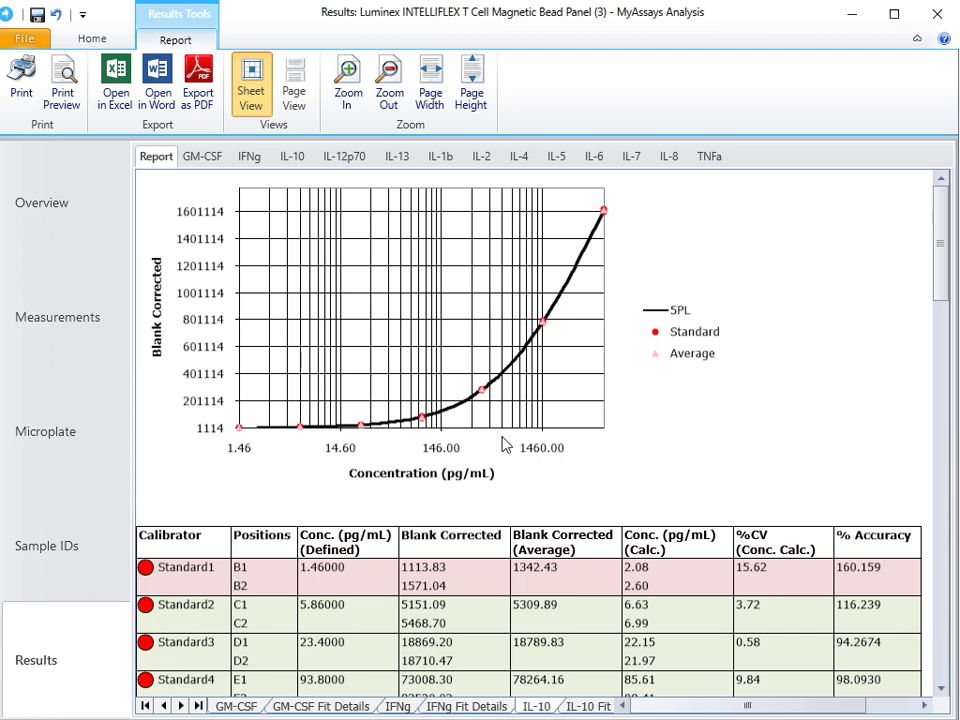
Minimize the results window and open the Reader Export folder on the desktop.
left_click(851, 14)
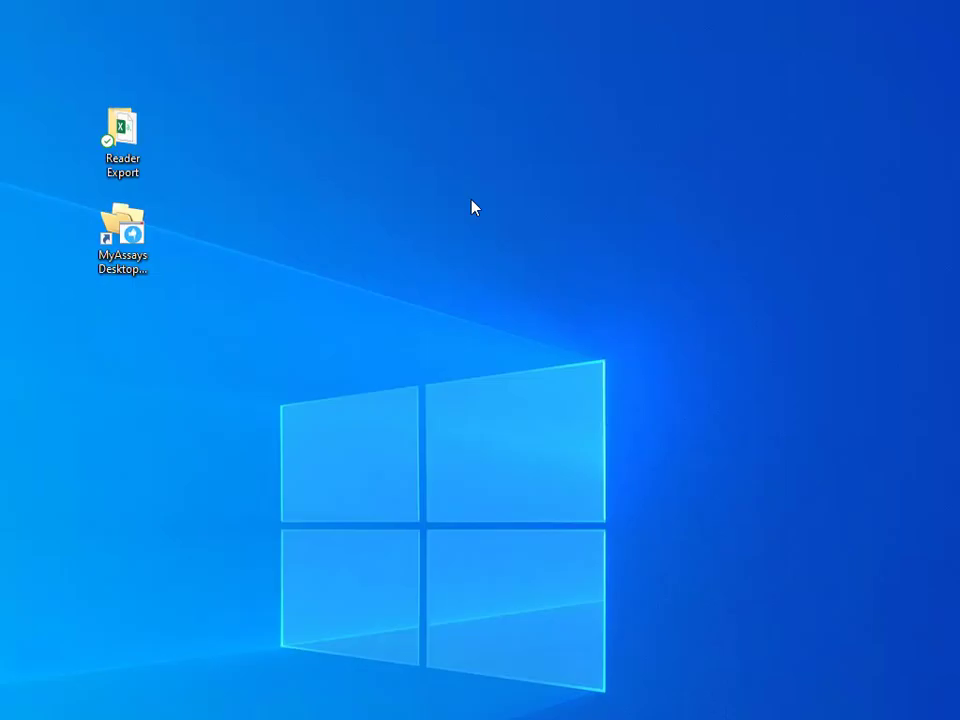
double_click(132, 158)
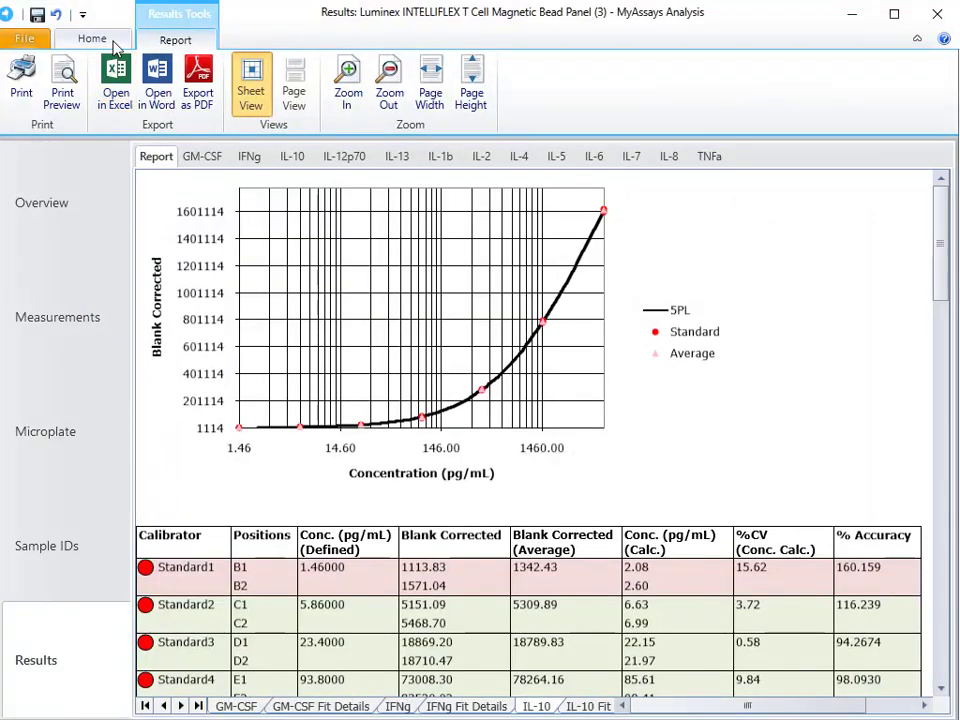
left_click(112, 40)
left_click(122, 86)
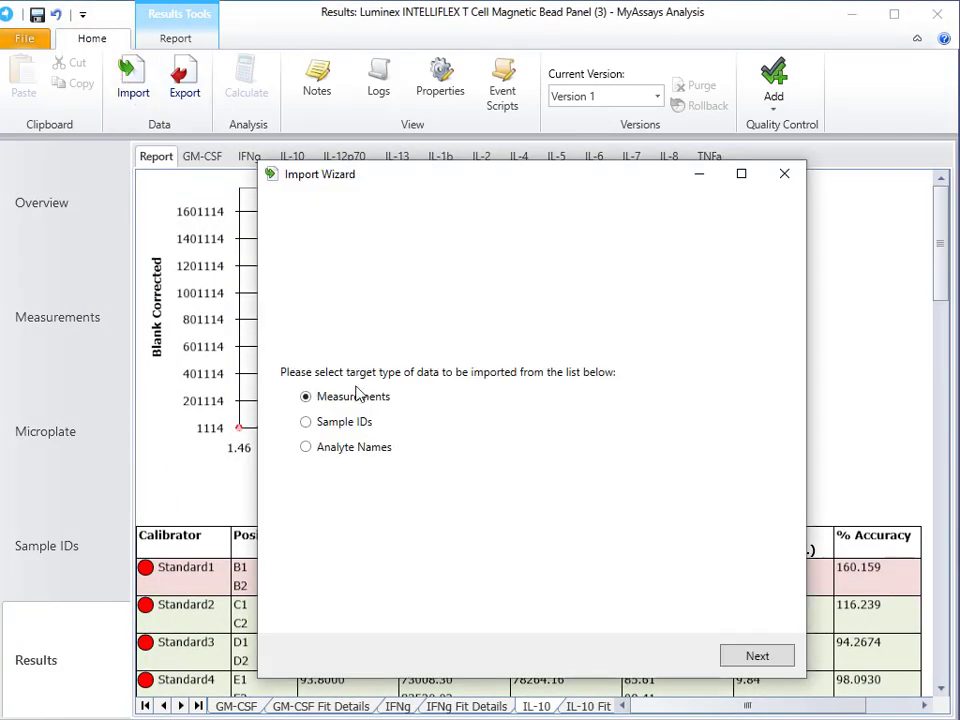
left_click(760, 658)
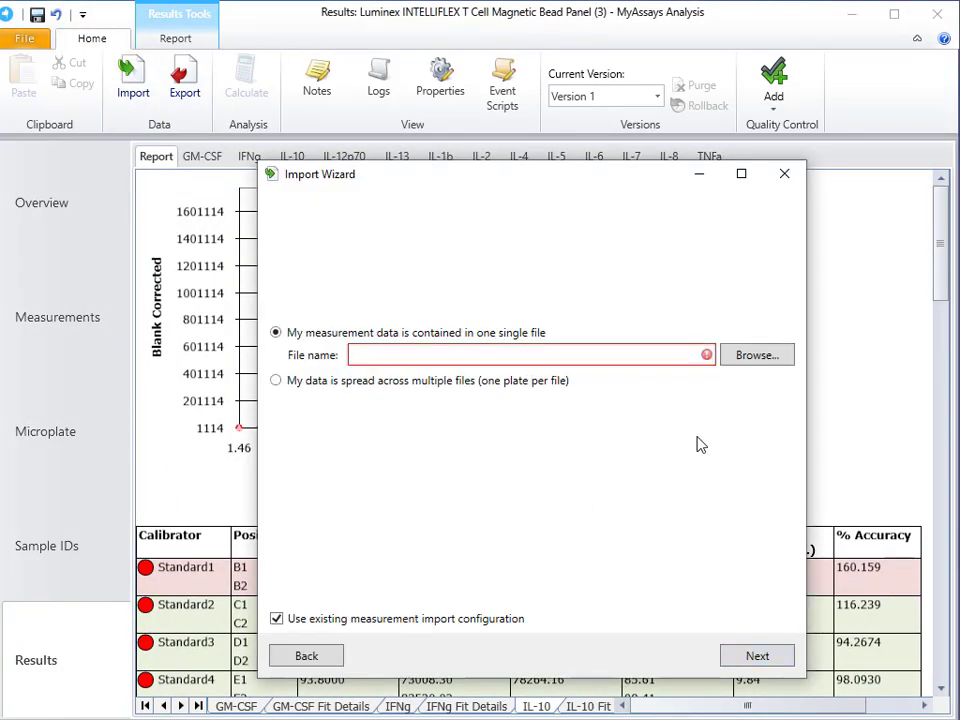
left_click(755, 356)
left_click(564, 326)
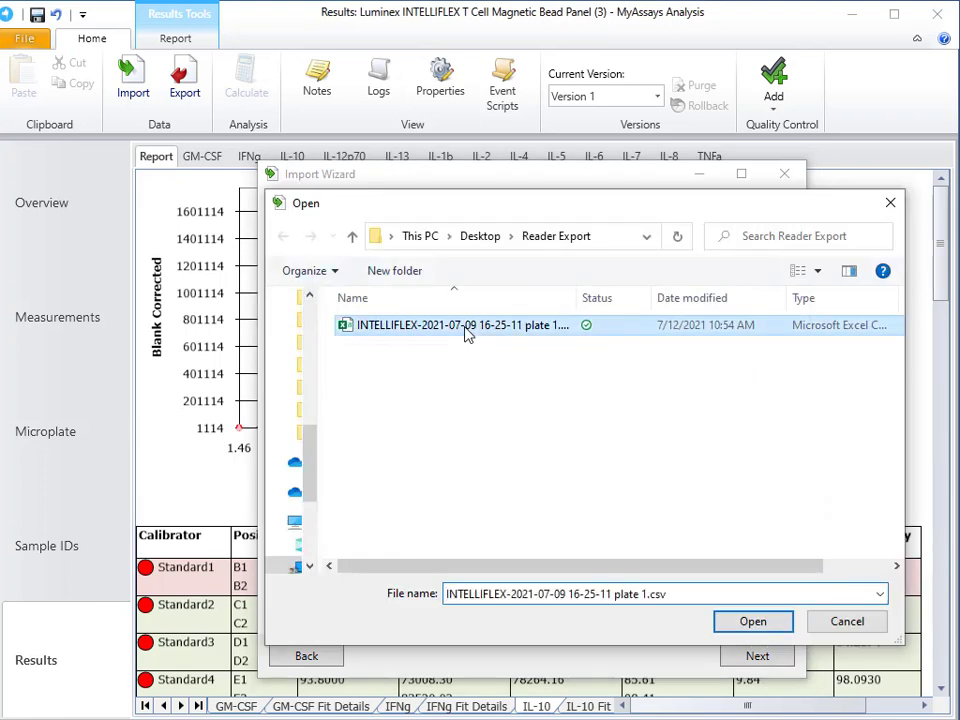
left_click(757, 623)
left_click(765, 657)
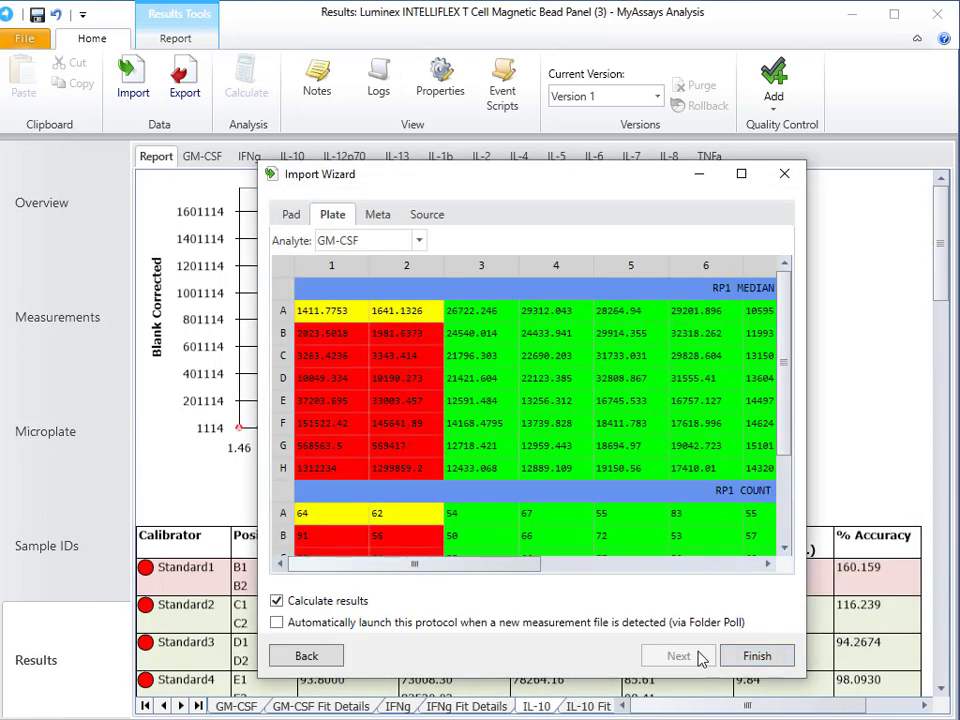
Enable automatic protocol launch via Folder Poll and set new files to launch the protocol, import data and calculate results.
left_click(345, 622)
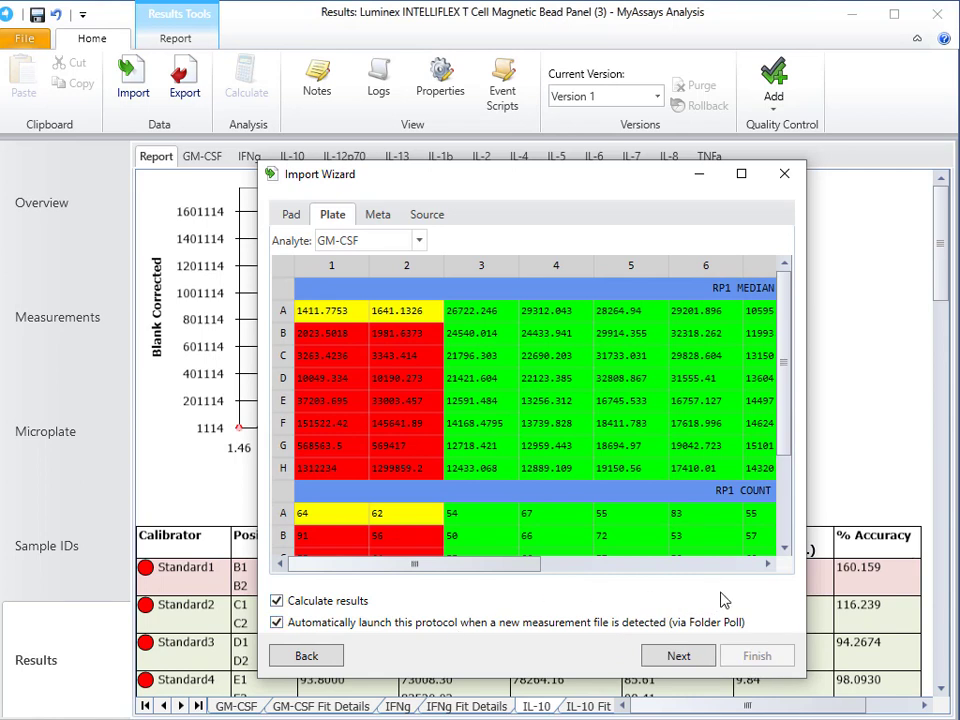
left_click(690, 659)
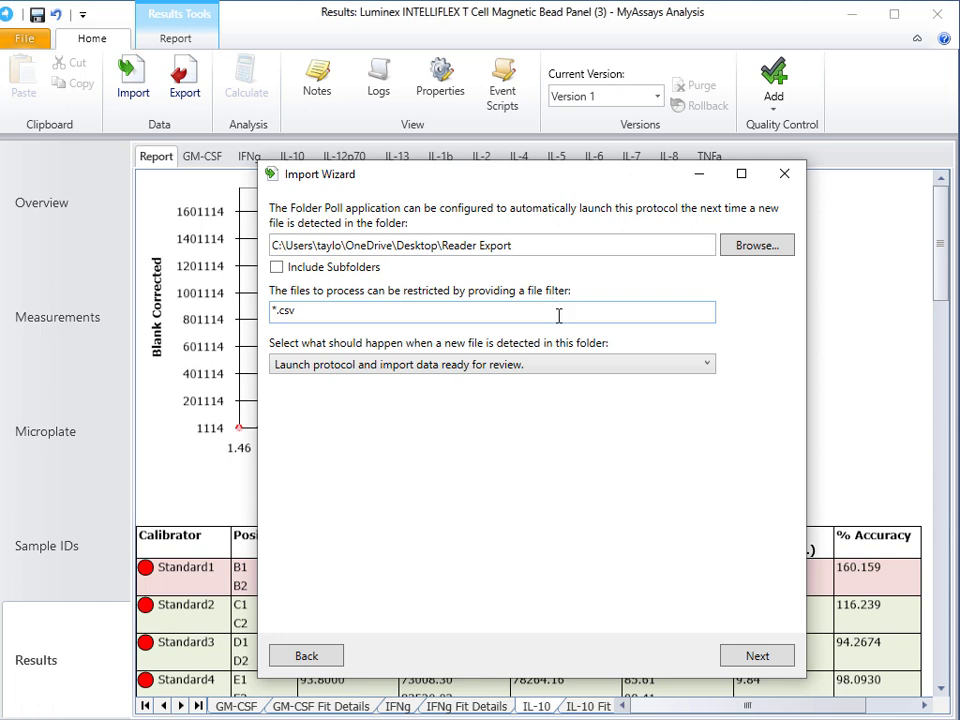
left_click(563, 369)
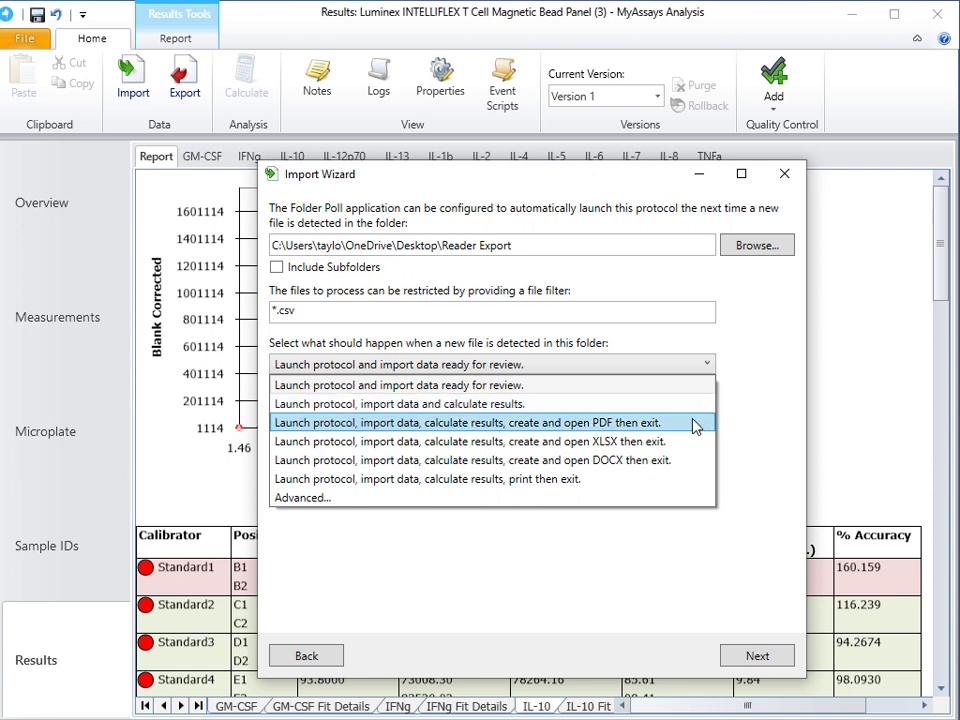
left_click(677, 497)
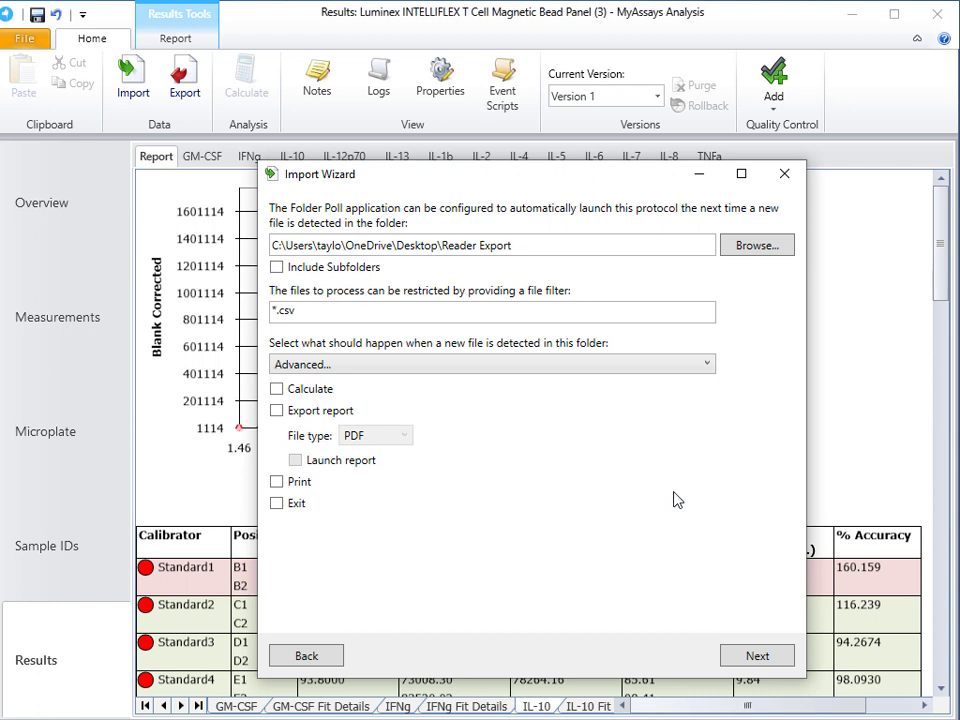
left_click(625, 366)
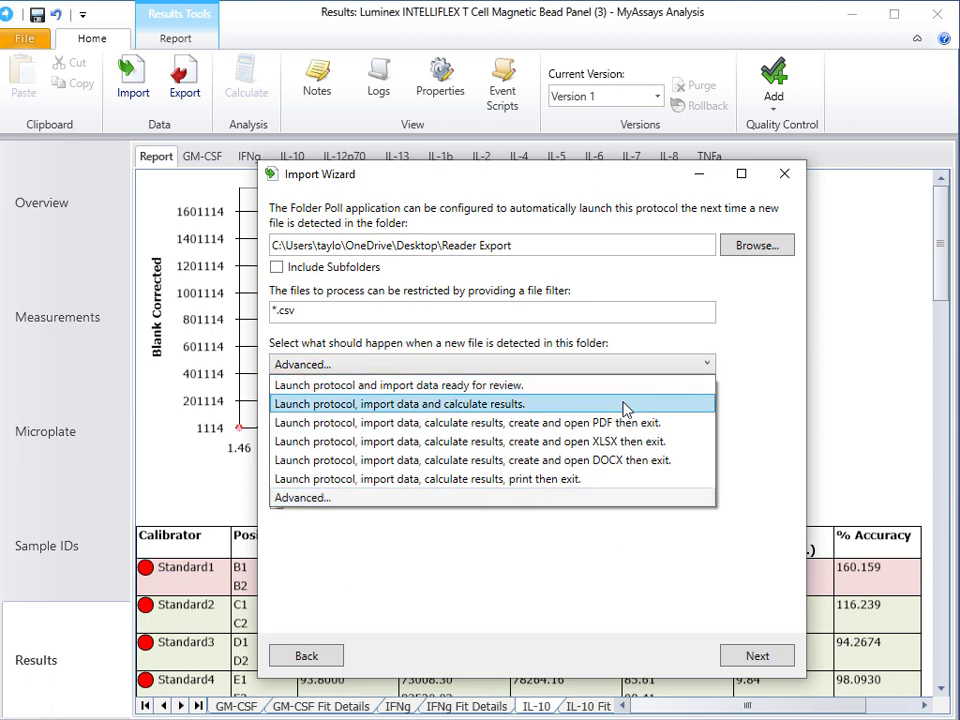
left_click(625, 404)
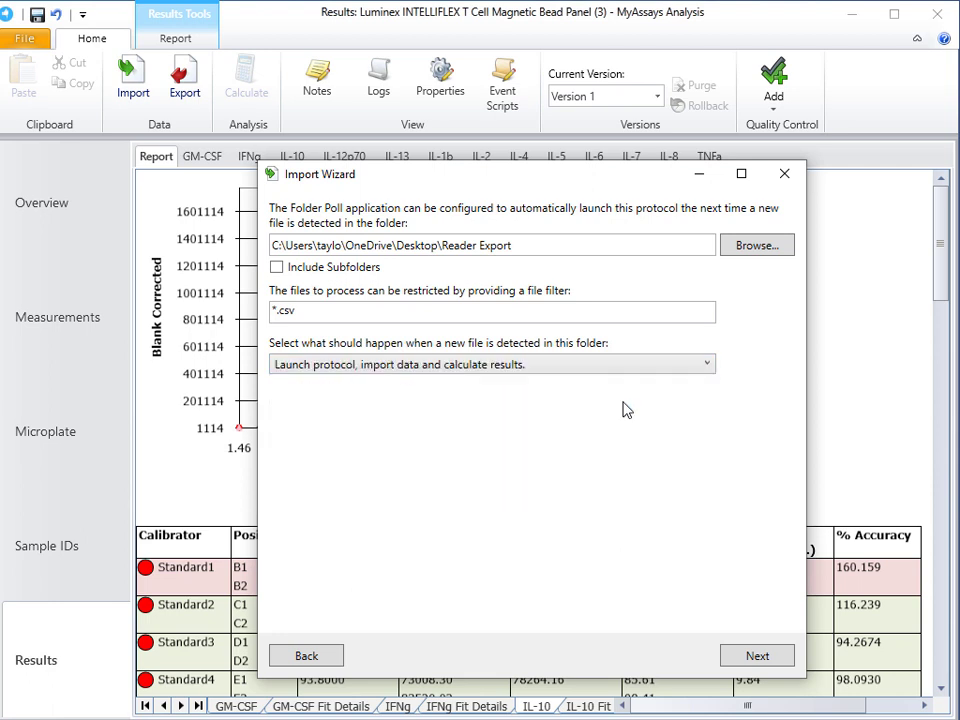
Finish the Folder Poll setup without importing the plate 1 data now, and close the results window.
left_click(757, 657)
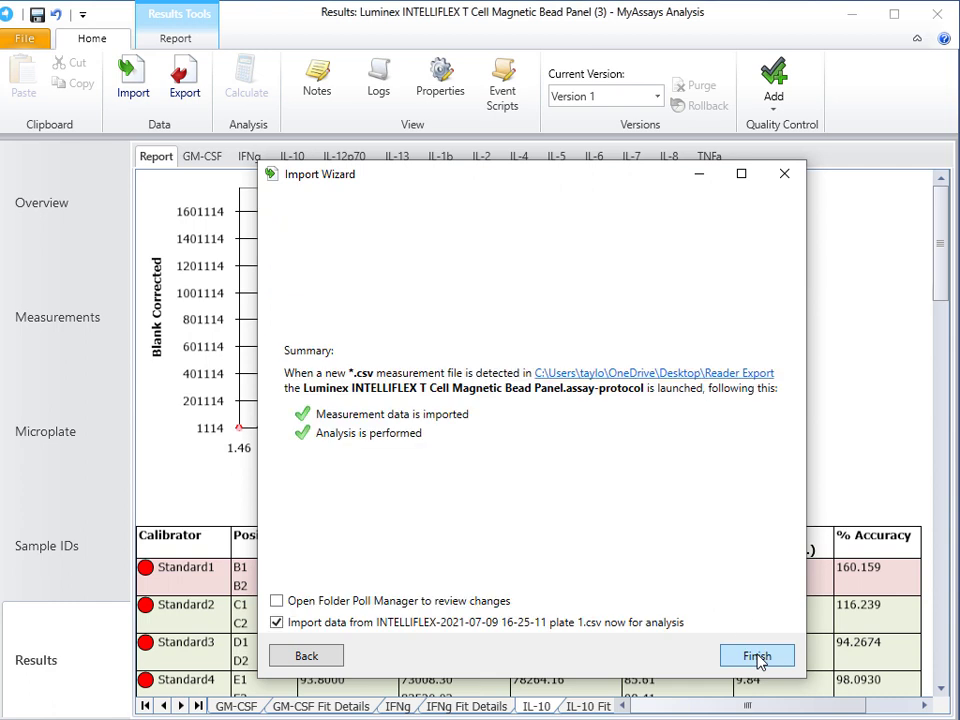
left_click(540, 630)
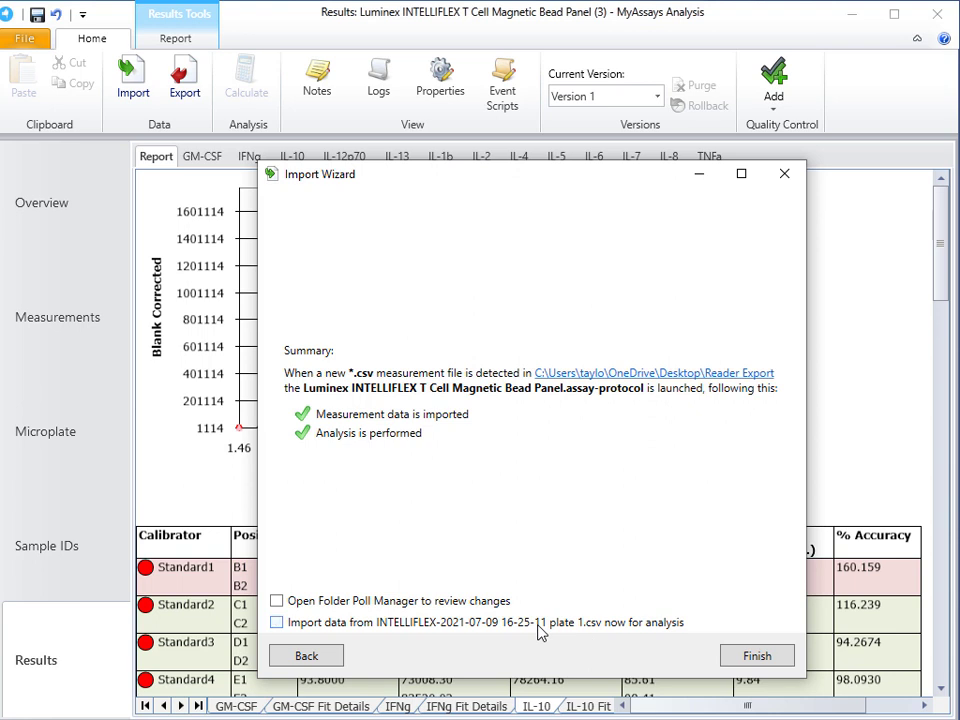
left_click(757, 656)
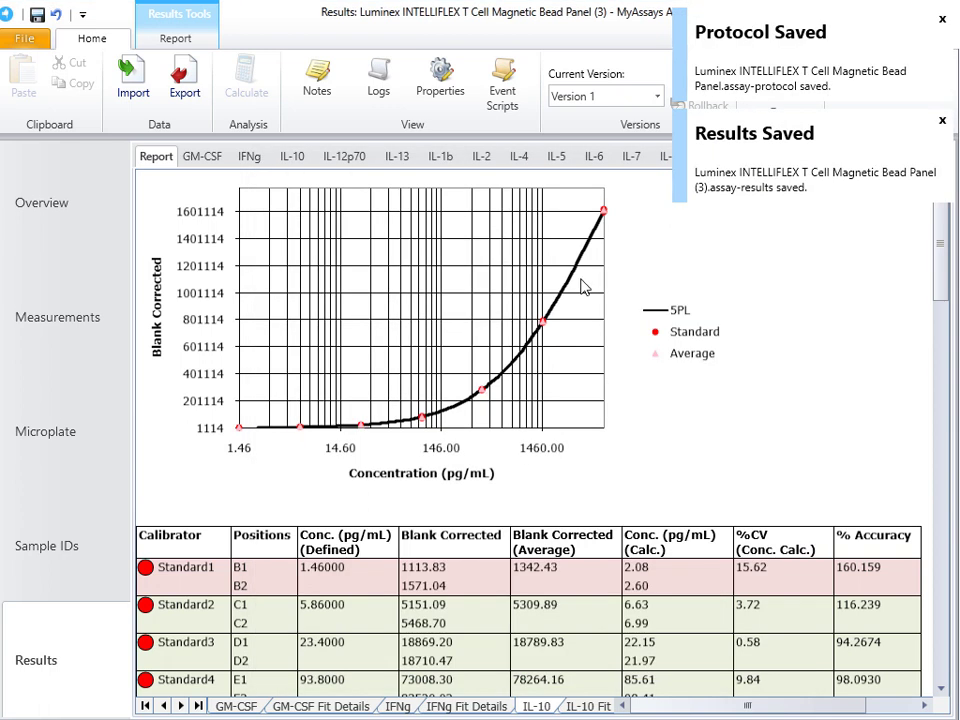
left_click(924, 13)
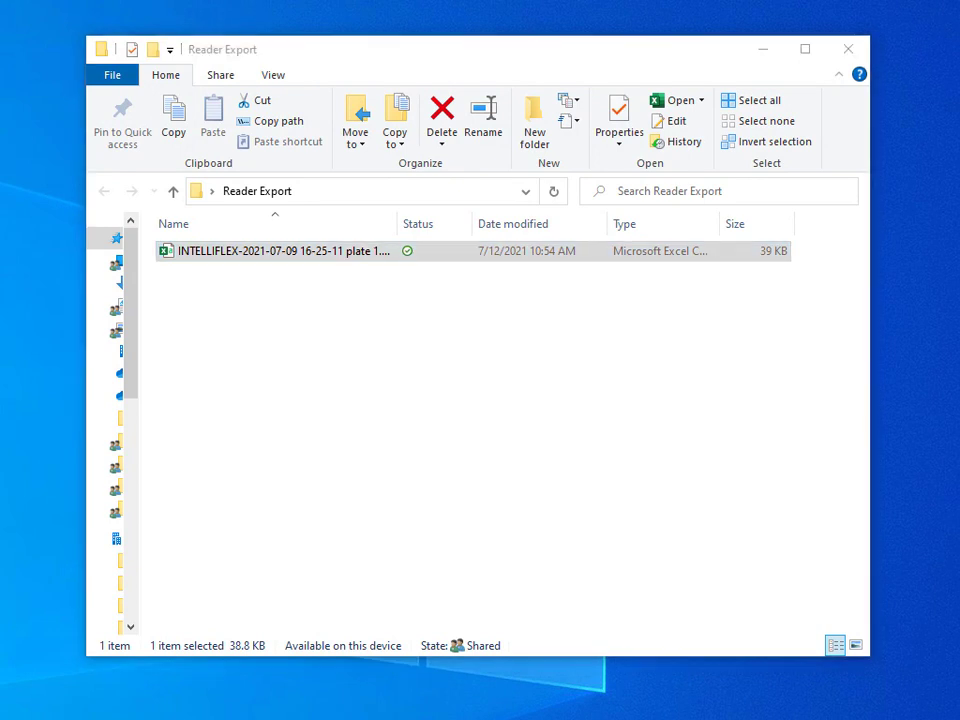
Launch the analysis of the plate 2 CSV from the Reader Export folder and review its GM-CSF report.
double_click(691, 255)
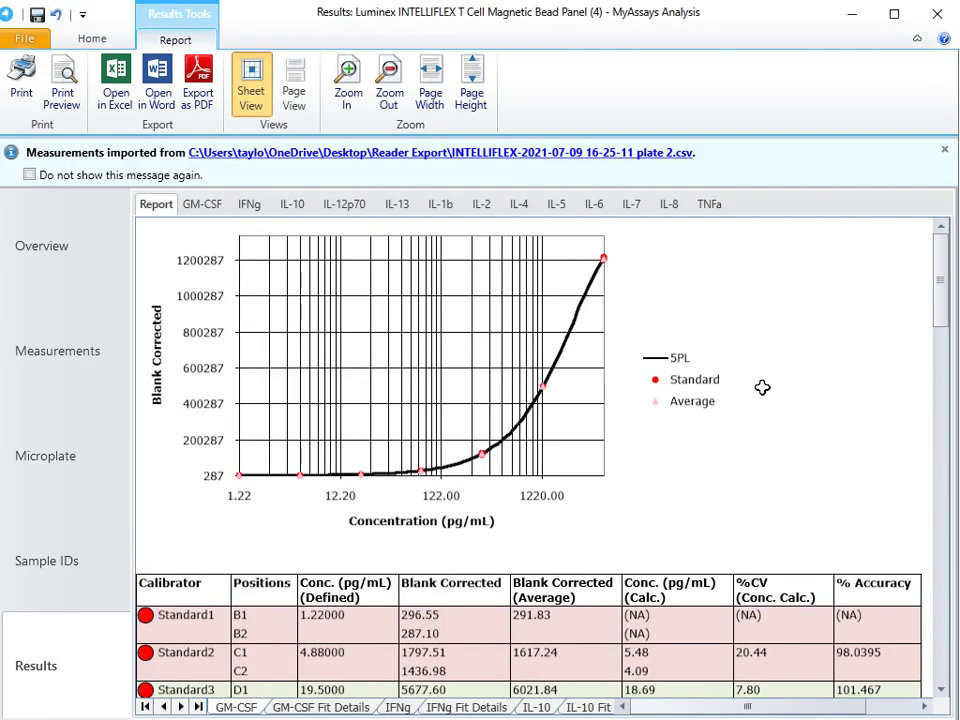
scroll(762, 387, "down", 6)
scroll(761, 389, "up", 5)
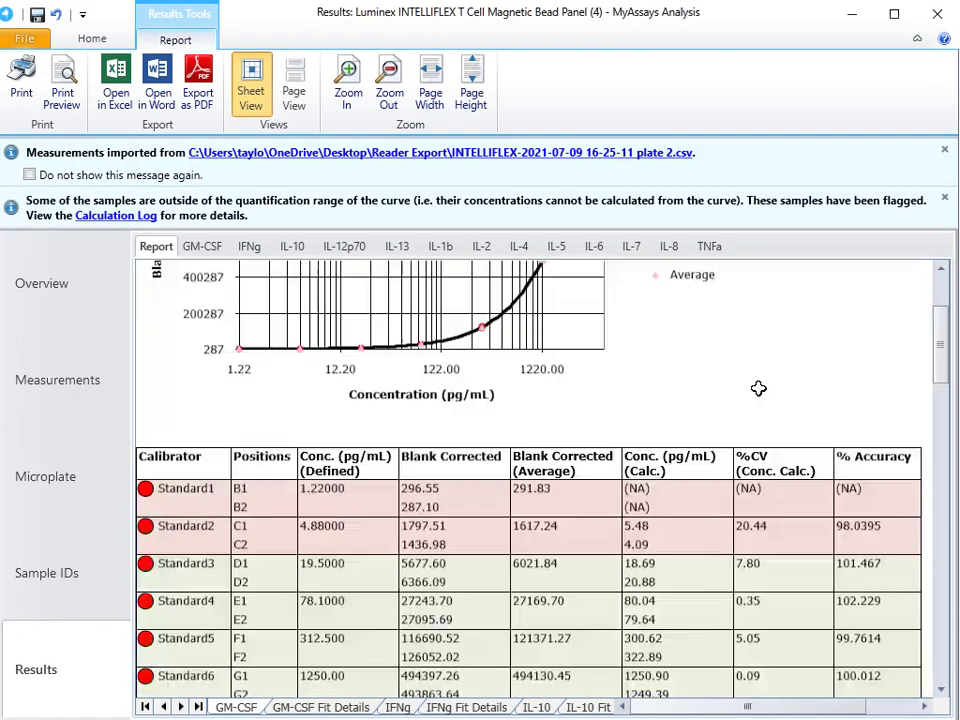